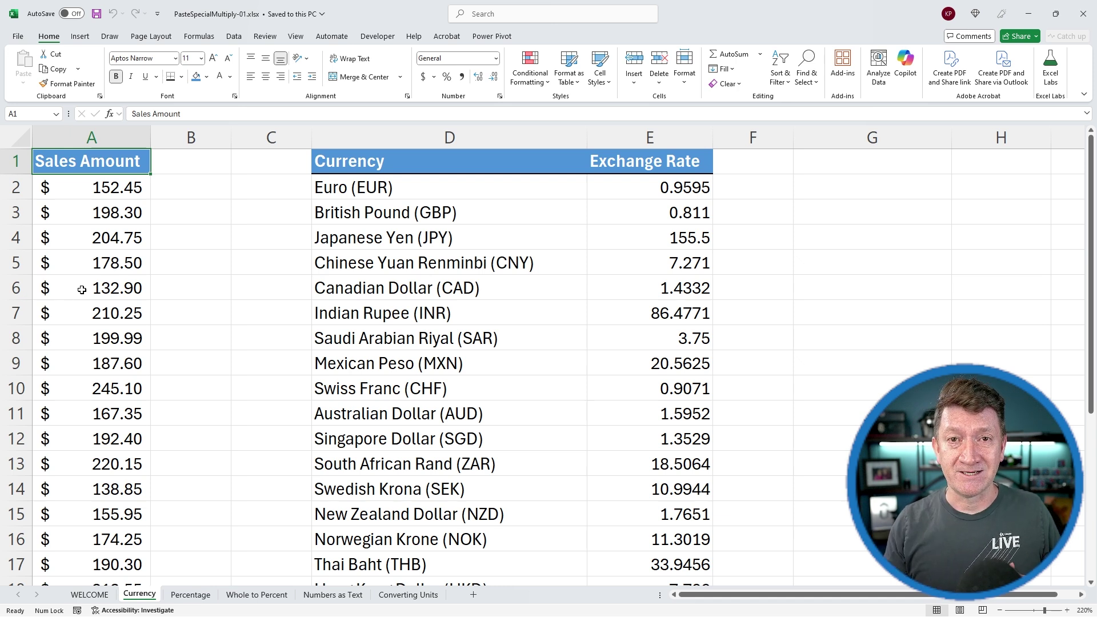
# On the Currency sheet, multiply the sales amounts in A2:A26 by the Euro exchange rate in E2 using Paste Special Multiply
pyautogui.moveTo(58, 184); pyautogui.dragTo(66, 532)
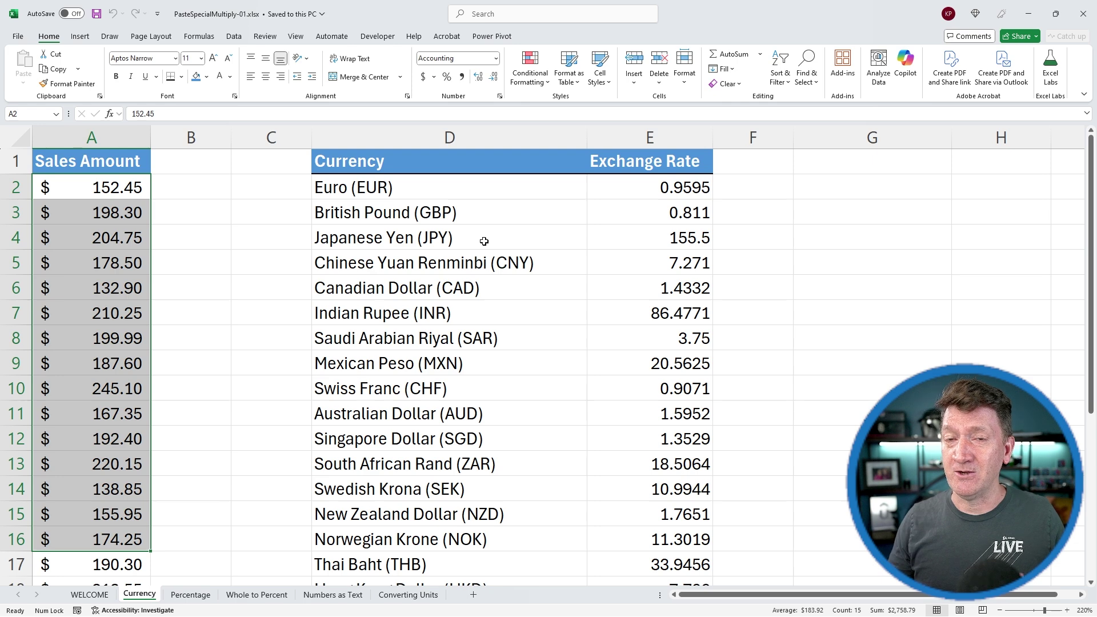
pyautogui.click(628, 187)
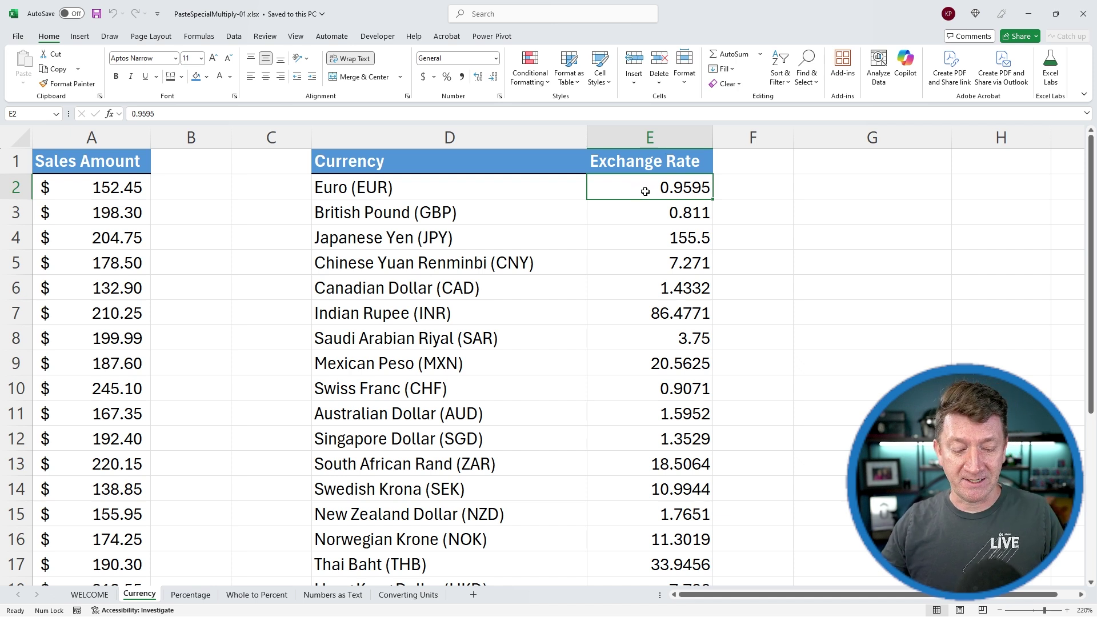
pyautogui.hotkey('ctrl', 'c')
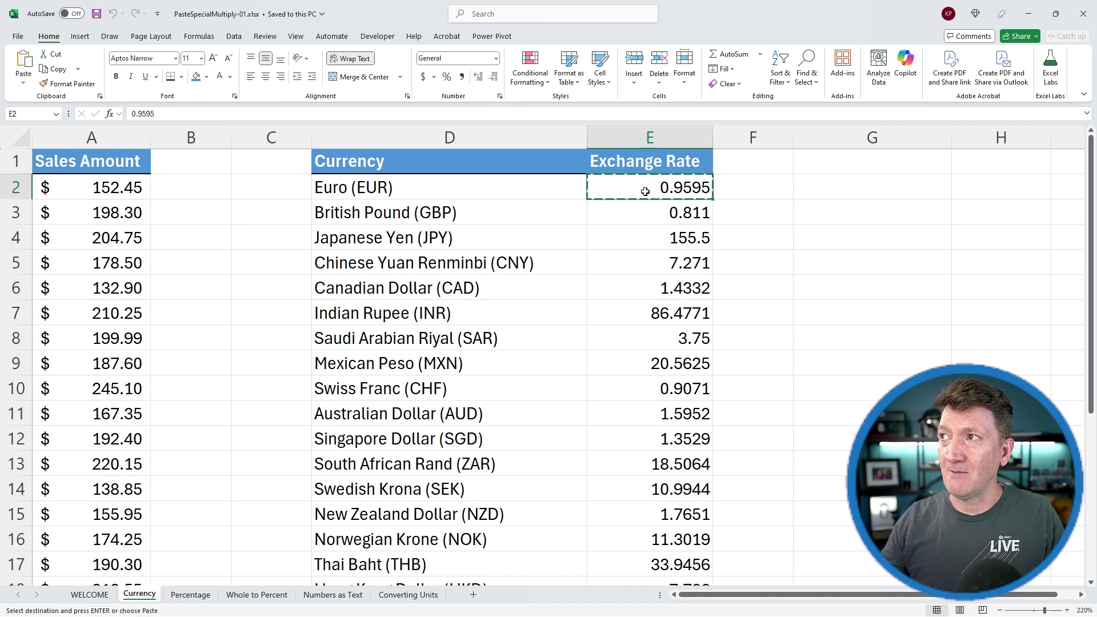
pyautogui.click(64, 187)
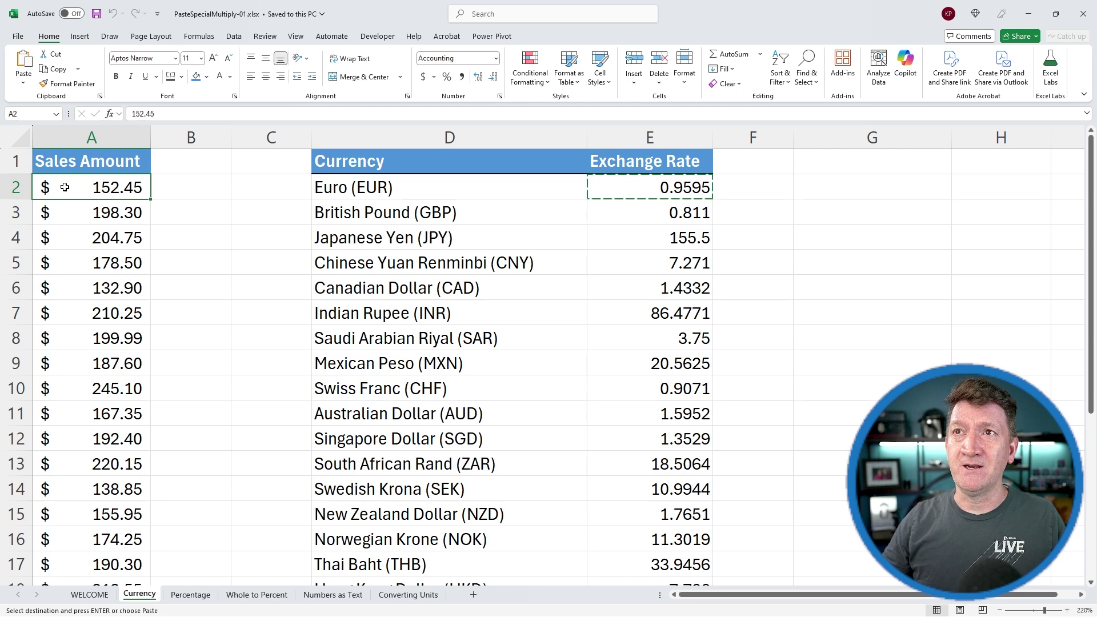
pyautogui.hotkey('ctrl', 'shift', 'Down')
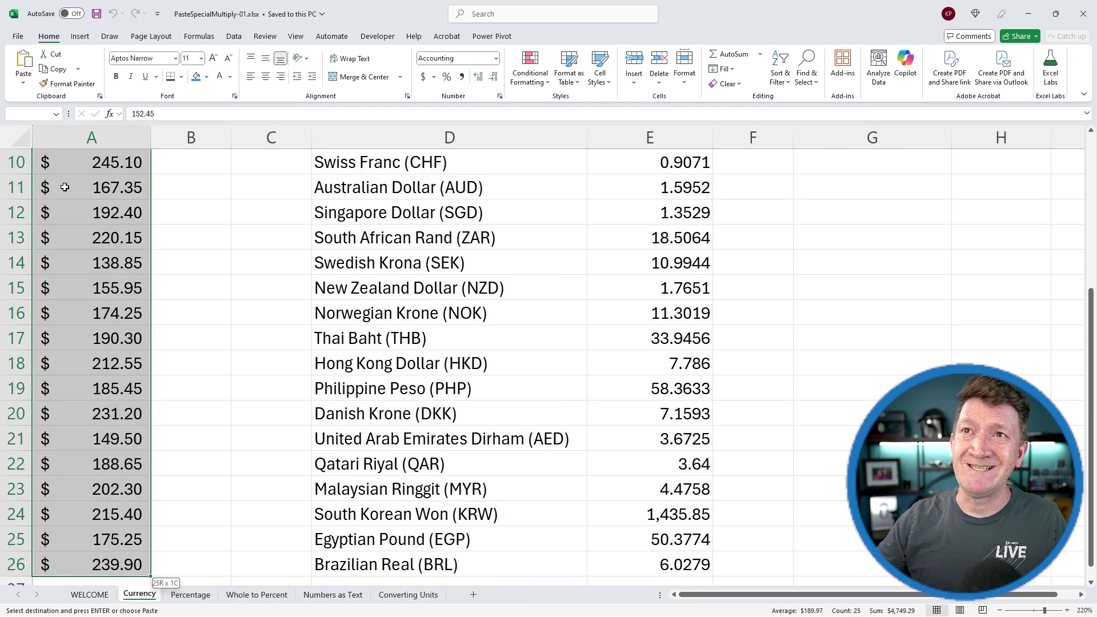
pyautogui.scroll(3, 116, 209)
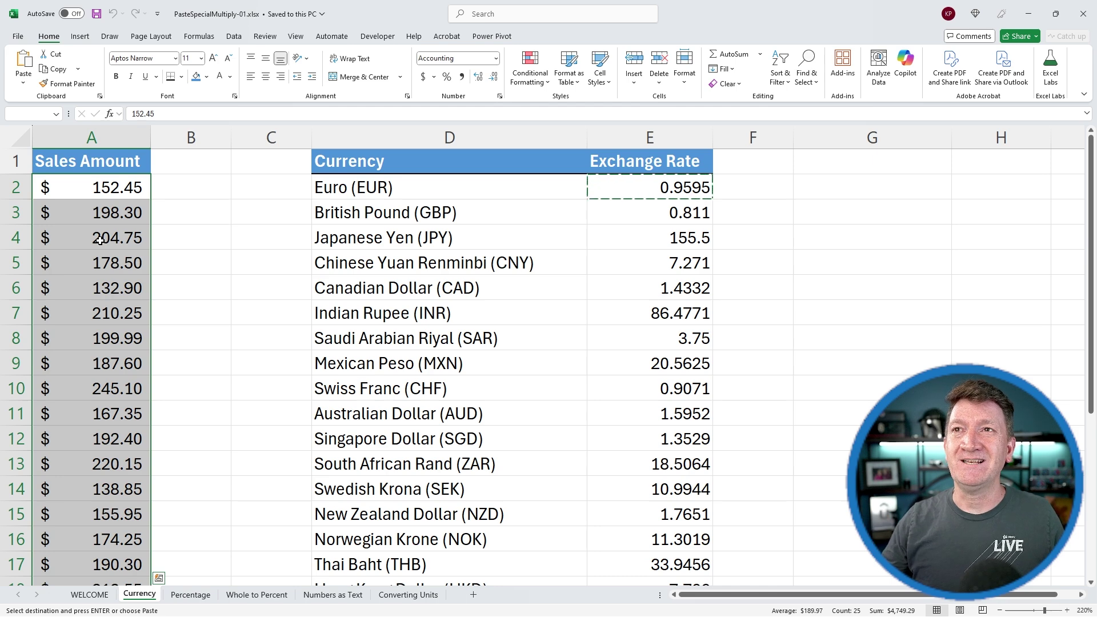
pyautogui.click(24, 84)
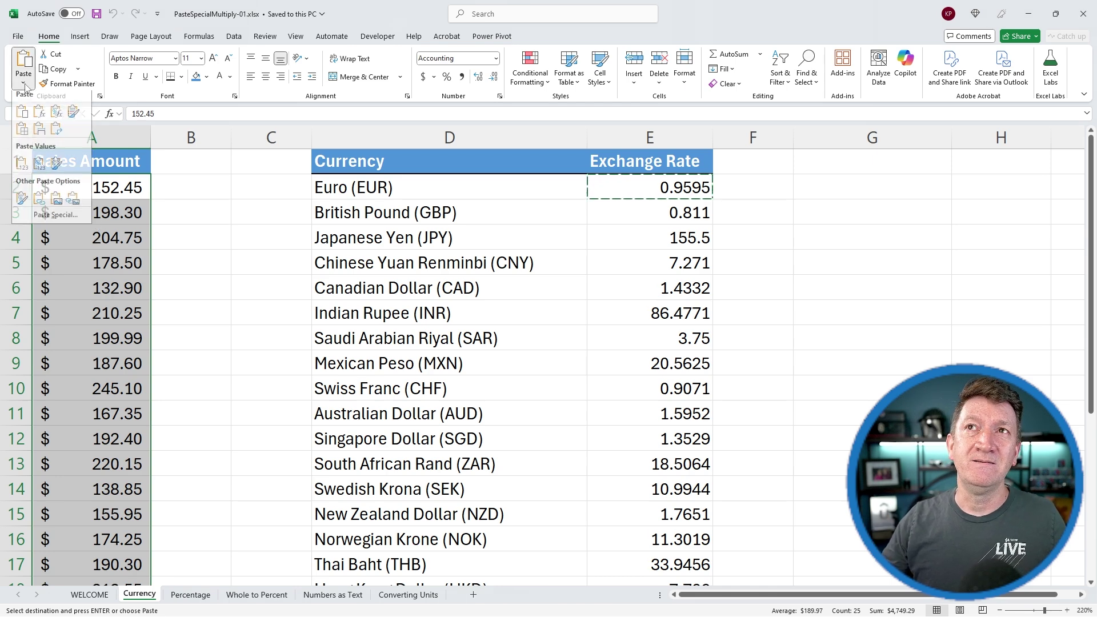
pyautogui.click(45, 221)
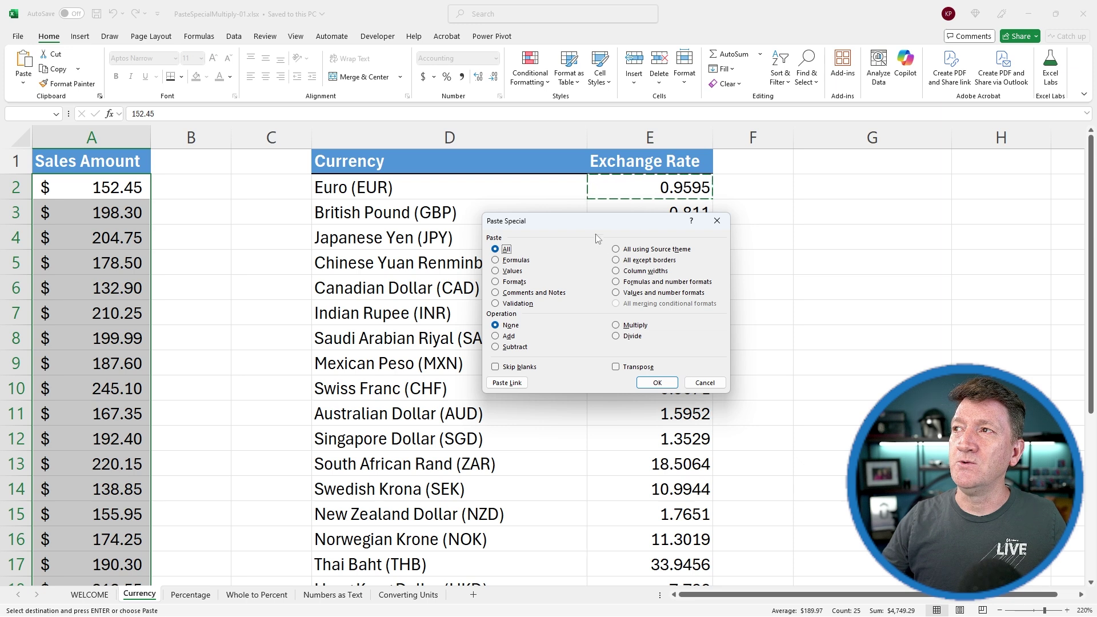
pyautogui.moveTo(586, 221); pyautogui.dragTo(272, 151)
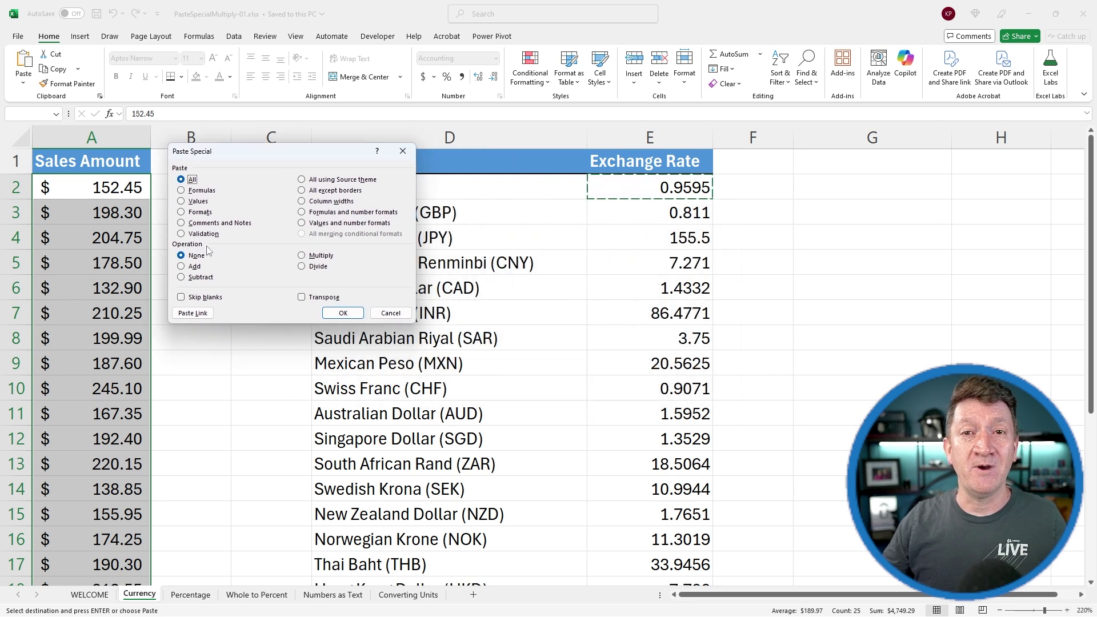
pyautogui.click(302, 255)
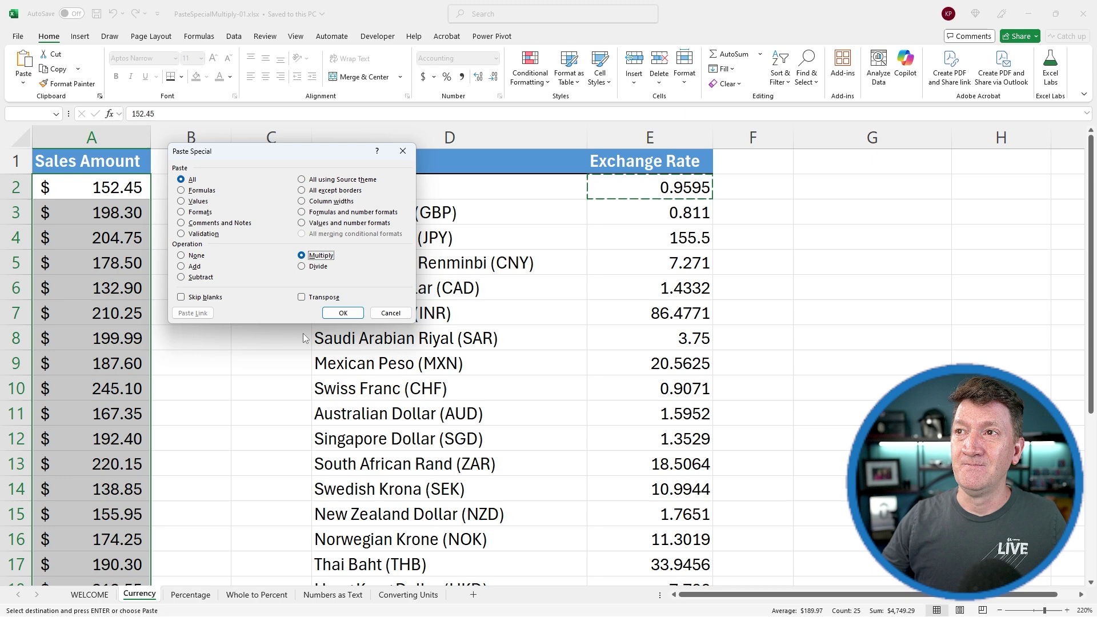
pyautogui.click(343, 314)
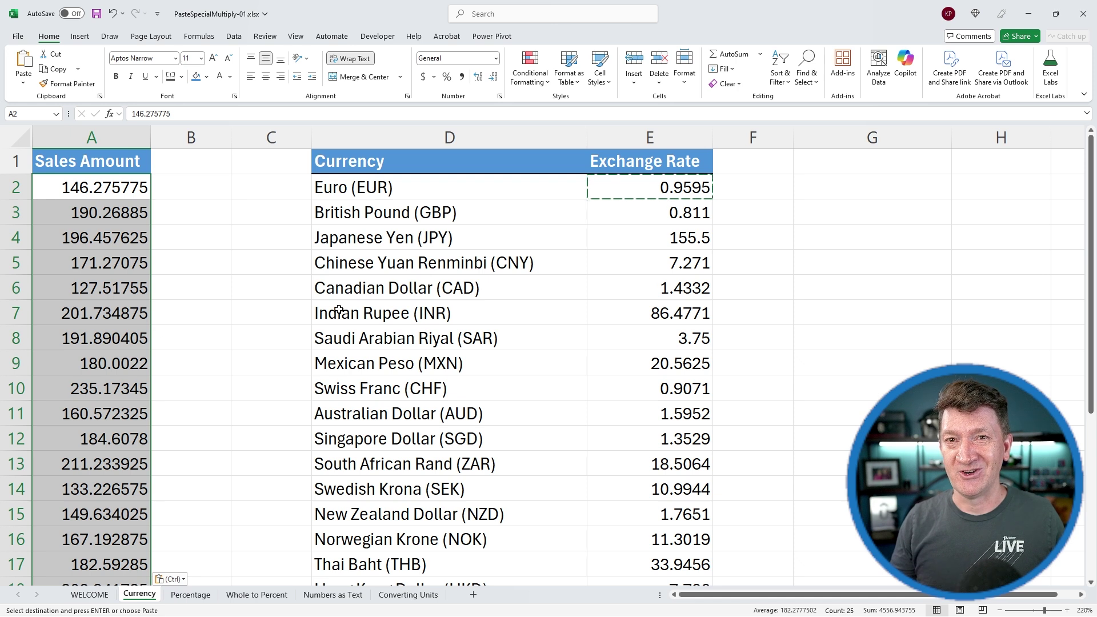
pyautogui.click(82, 183)
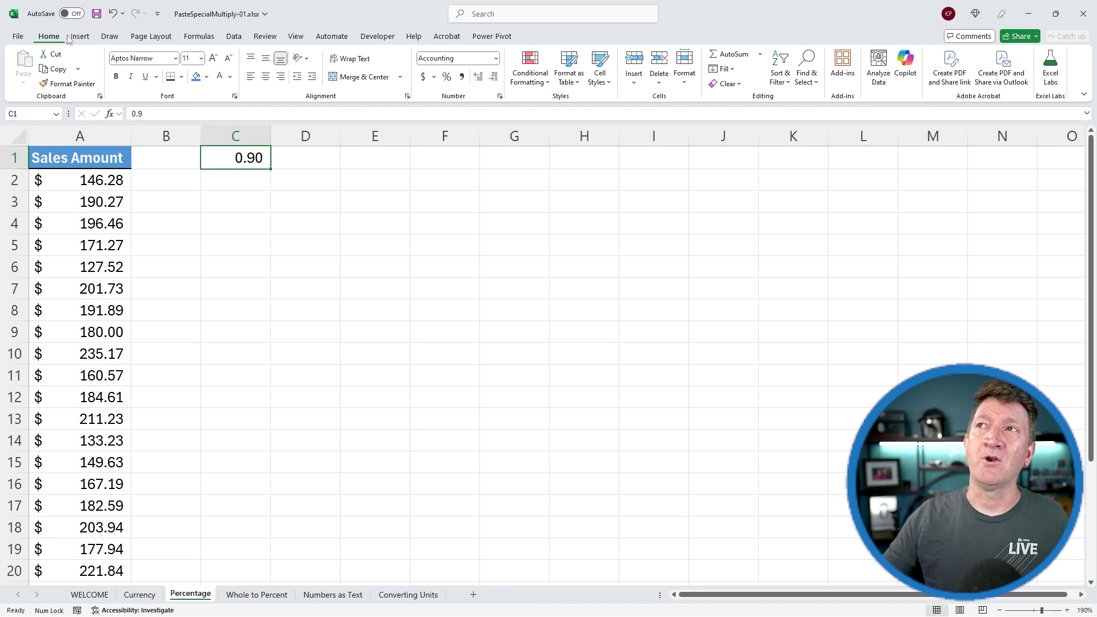
# On the Percentage sheet, keep C1 in comma style and multiply the sales amounts in A2:A26 by its 0.90 using Paste Special
pyautogui.click(447, 77)
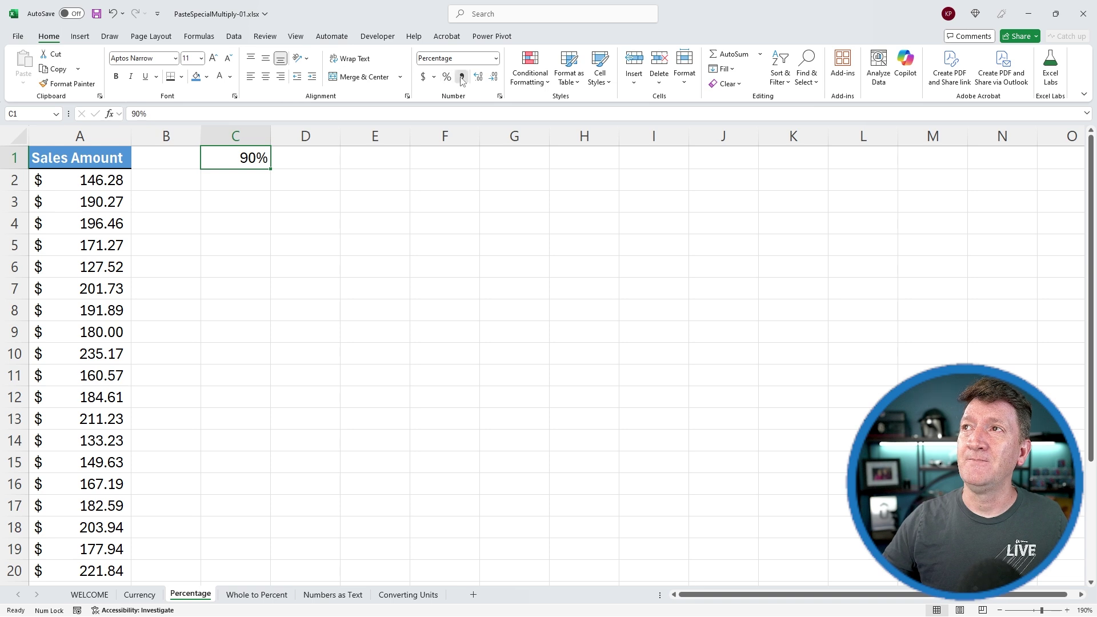
pyautogui.click(461, 77)
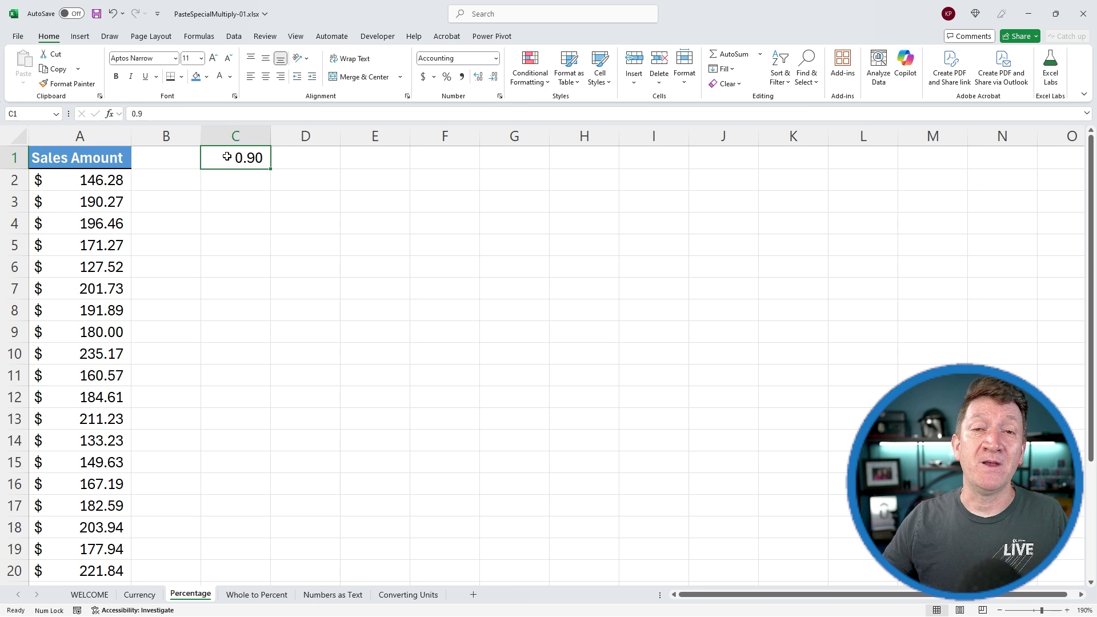
pyautogui.hotkey('ctrl', 'c')
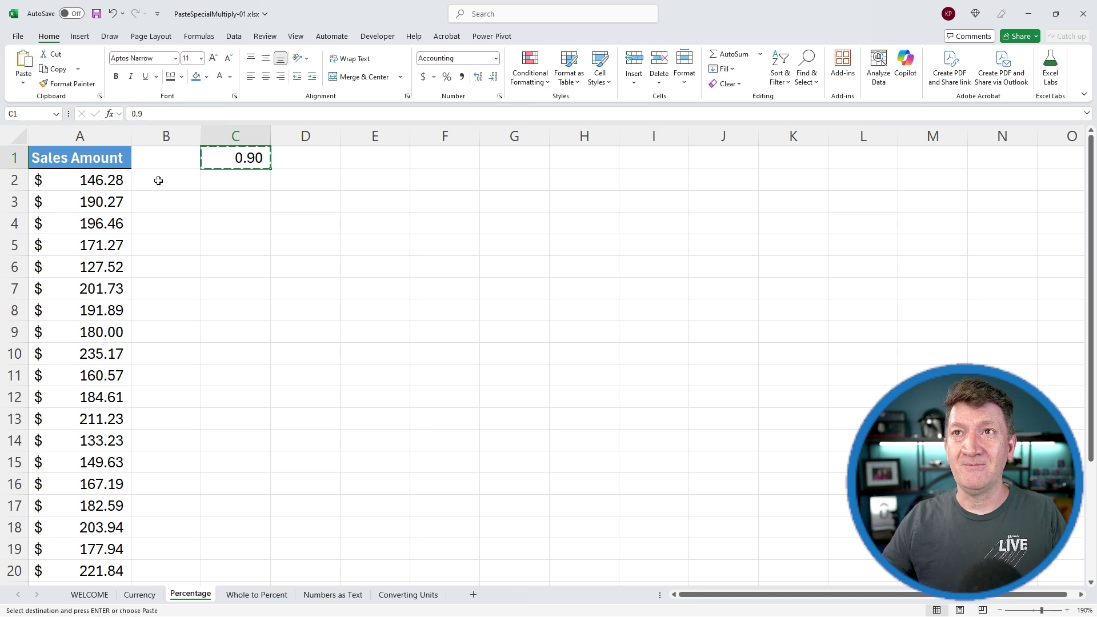
pyautogui.click(88, 180)
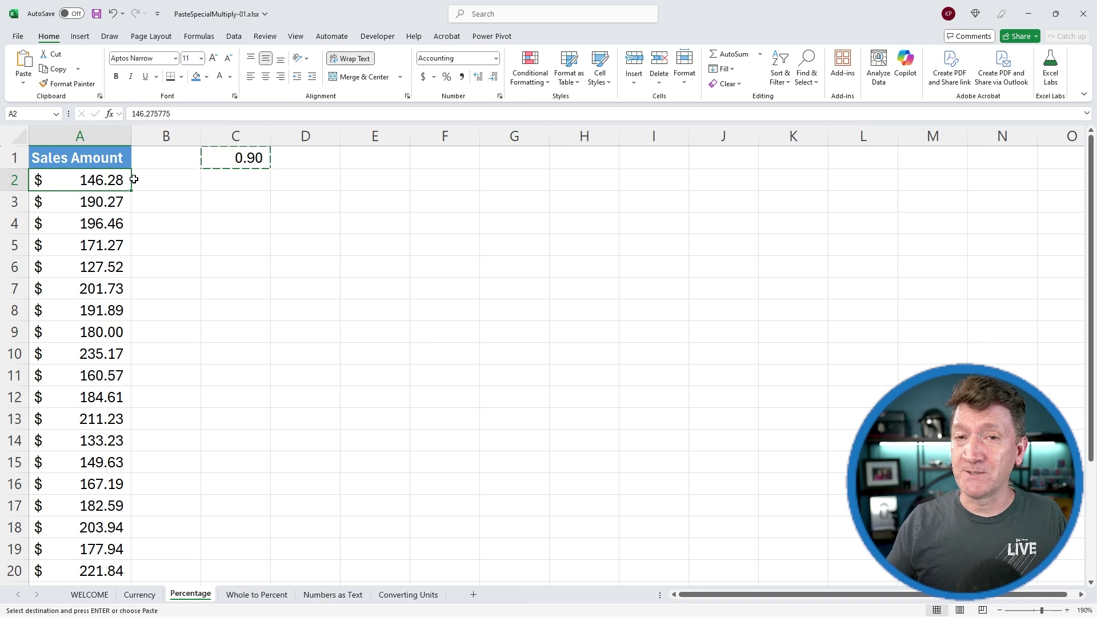
pyautogui.hotkey('ctrl', 'shift', 'Down')
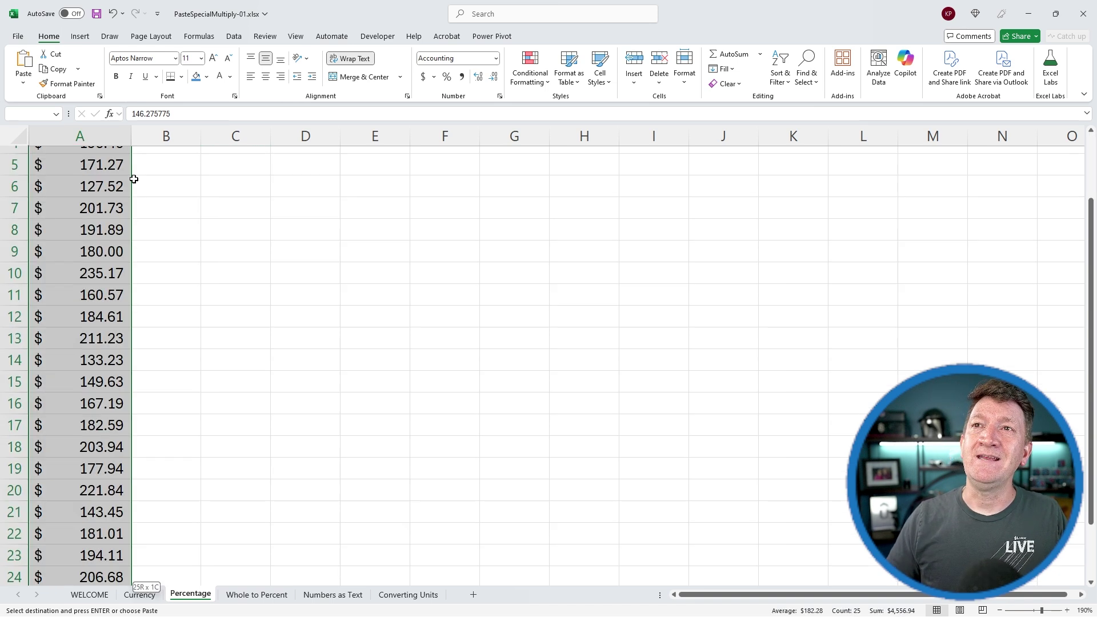
pyautogui.scroll(2, 83, 207)
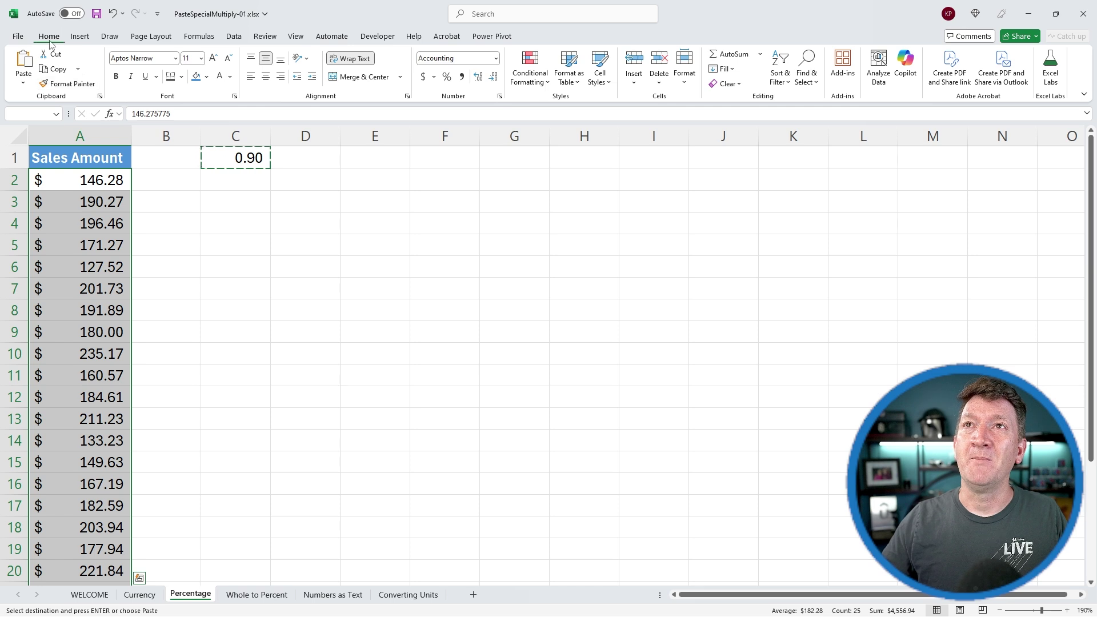
pyautogui.click(24, 80)
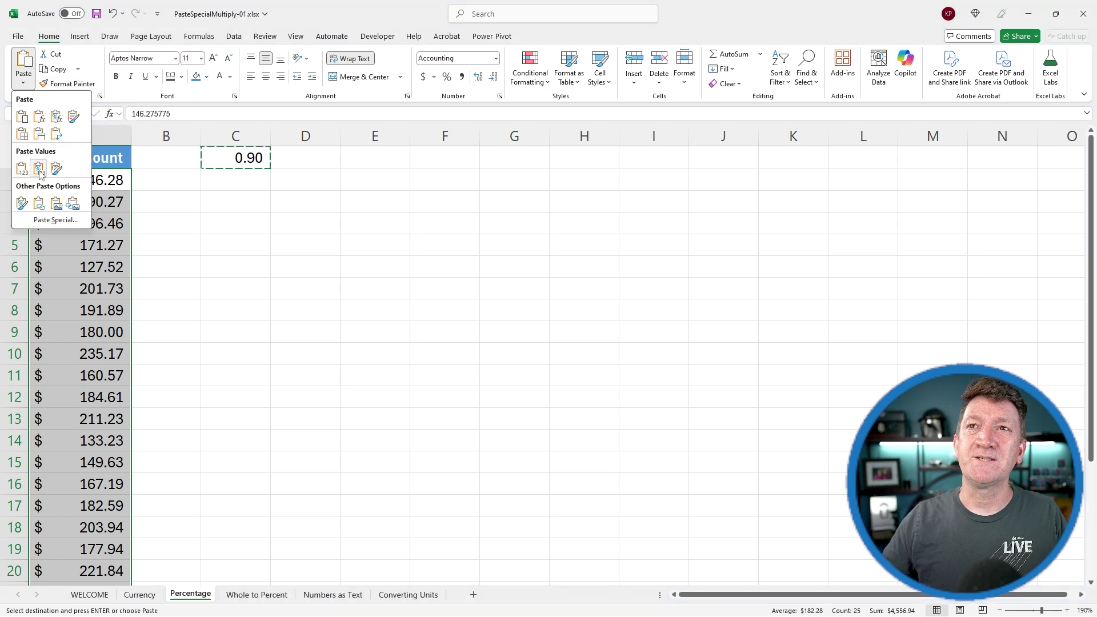
pyautogui.click(46, 224)
pyautogui.click(309, 255)
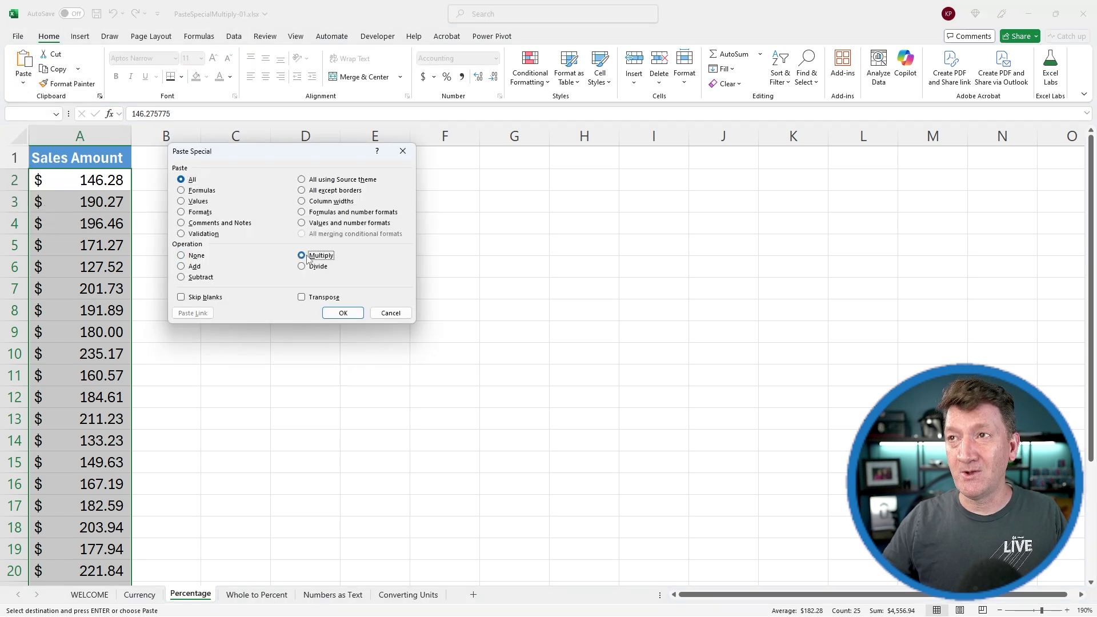
pyautogui.click(352, 313)
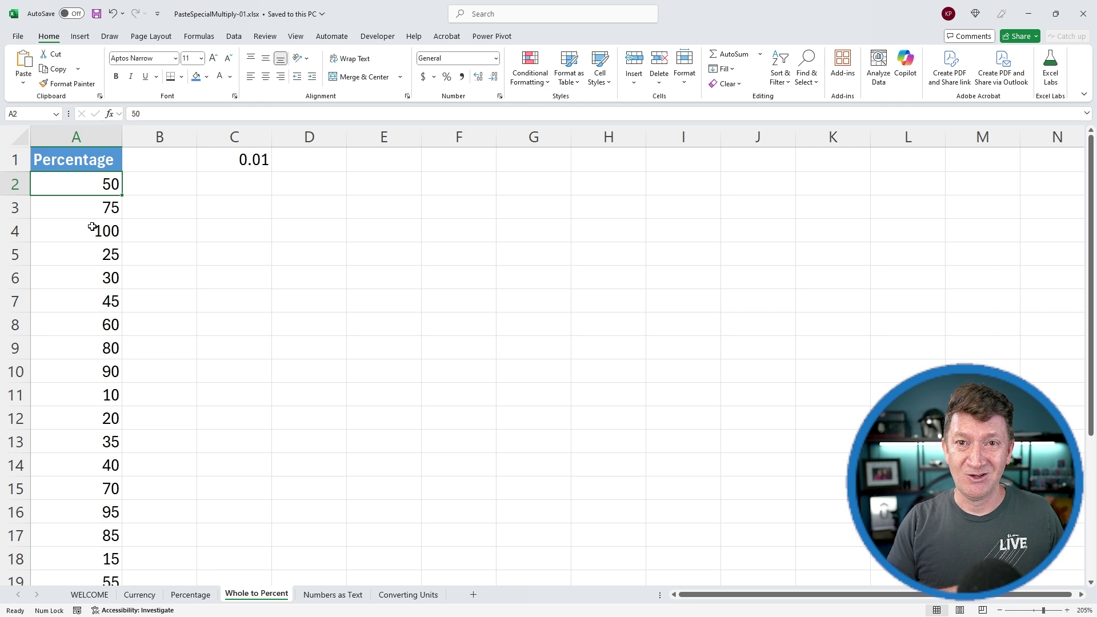
# On the Whole to Percent sheet, multiply A2:A26 by the 0.01 in C1 using Paste Special and apply percent style
pyautogui.click(240, 161)
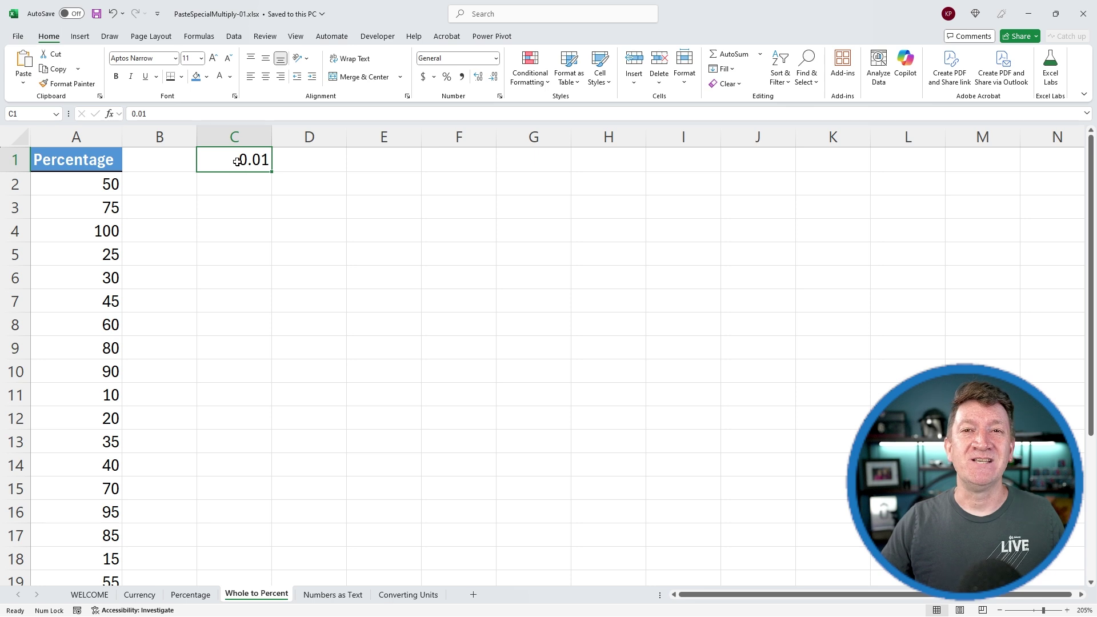
pyautogui.hotkey('ctrl', 'c')
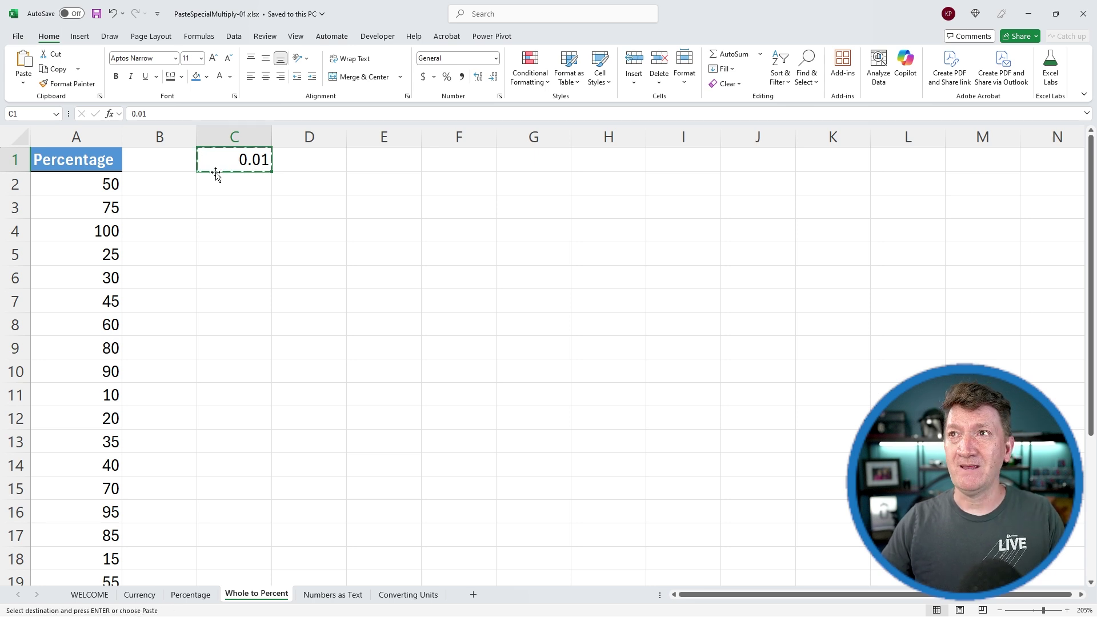
pyautogui.click(80, 191)
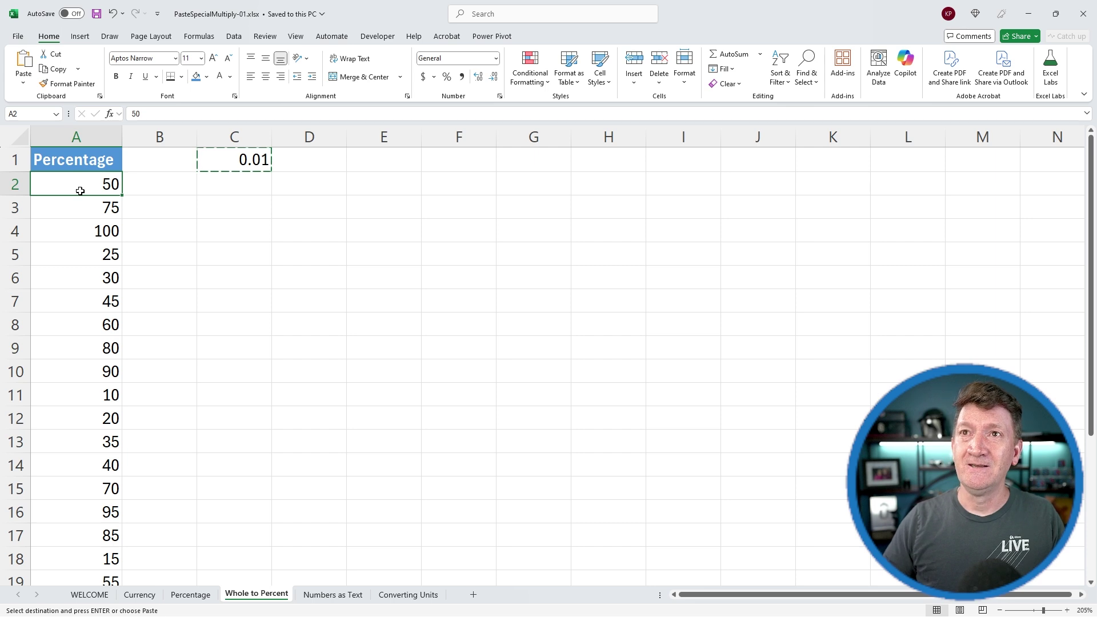
pyautogui.hotkey('ctrl', 'shift', 'Down')
pyautogui.scroll(3, 81, 194)
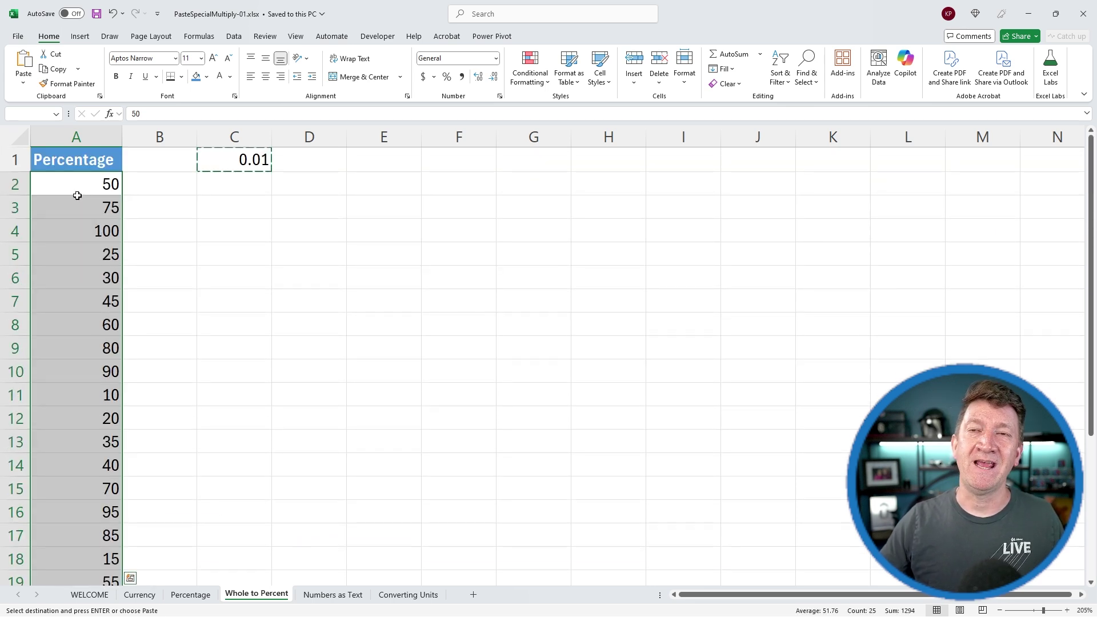
pyautogui.click(23, 82)
pyautogui.click(55, 220)
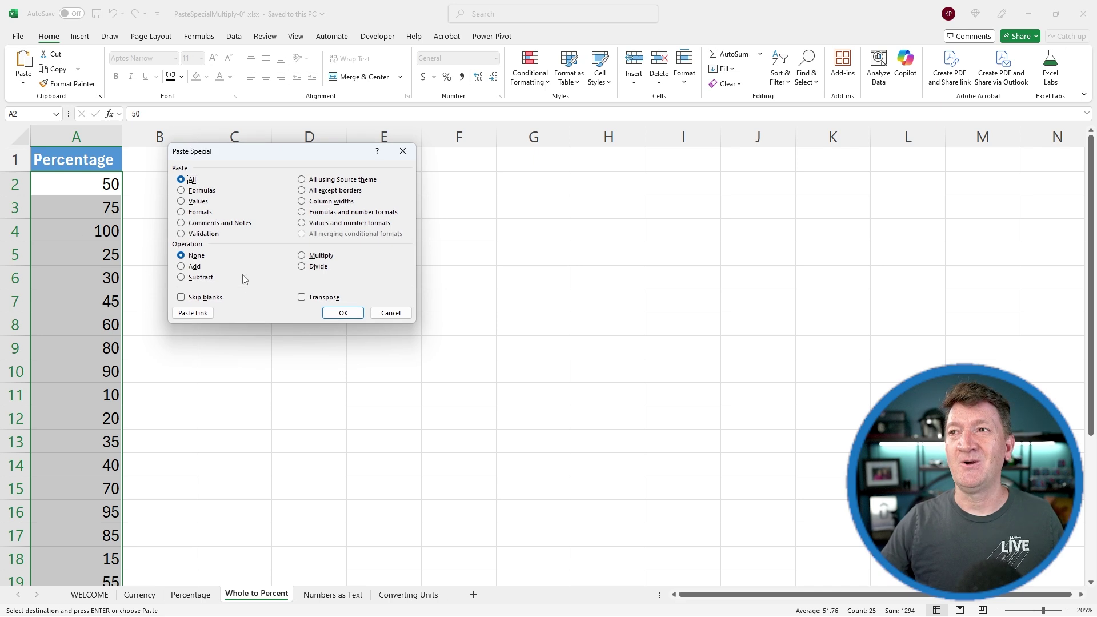
pyautogui.click(302, 256)
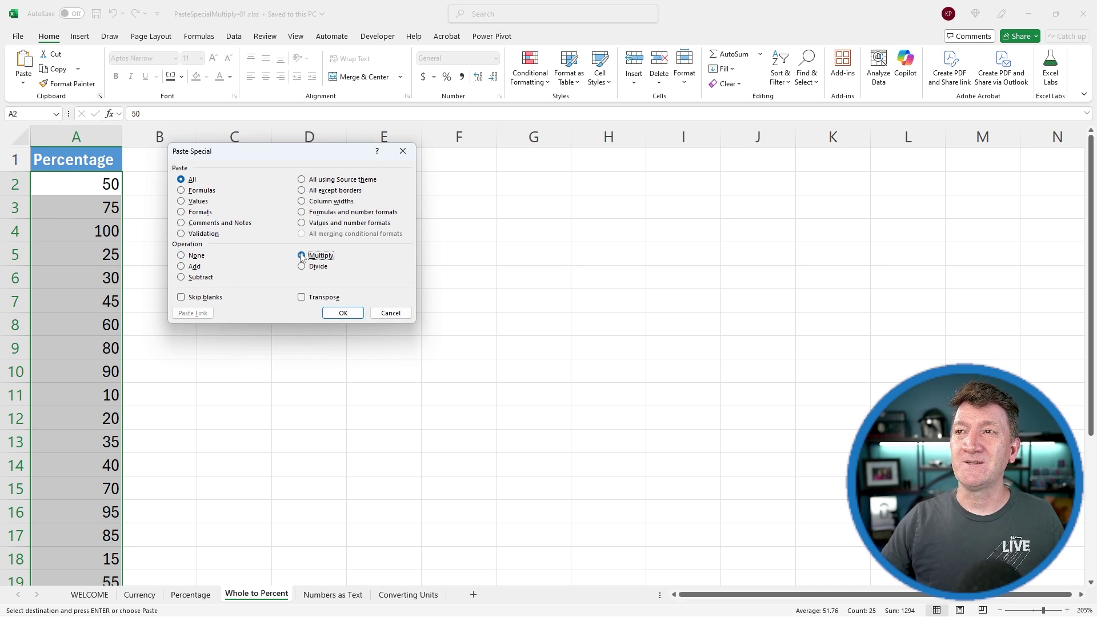
pyautogui.click(343, 314)
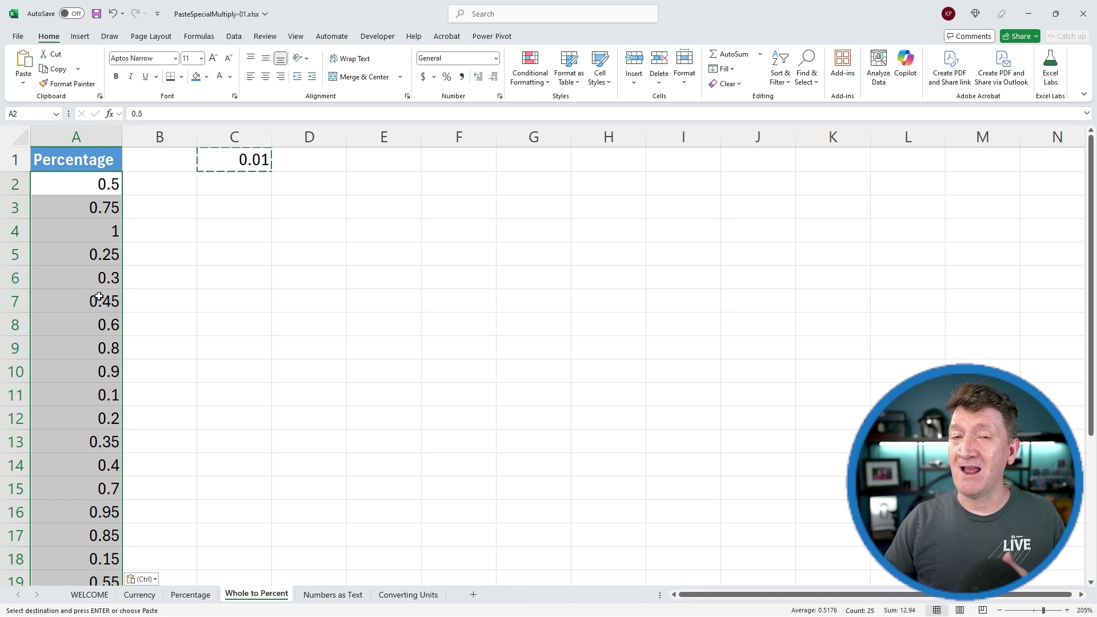
pyautogui.click(448, 82)
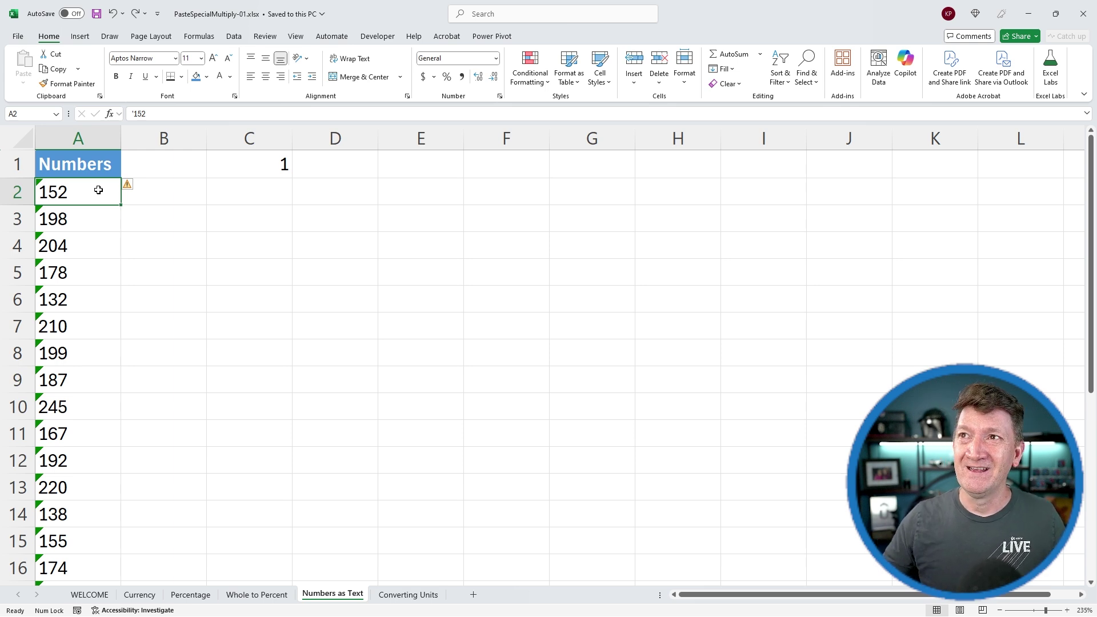
# On the Numbers as Text sheet, review the error-checking options for the number stored as text in A2
pyautogui.click(238, 170)
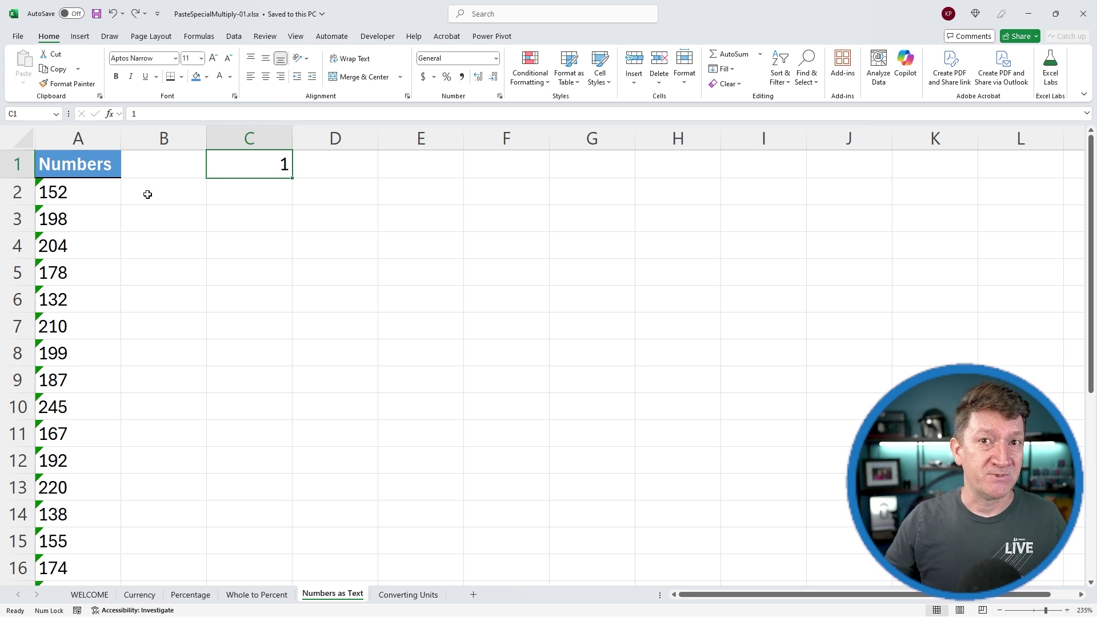
pyautogui.click(72, 196)
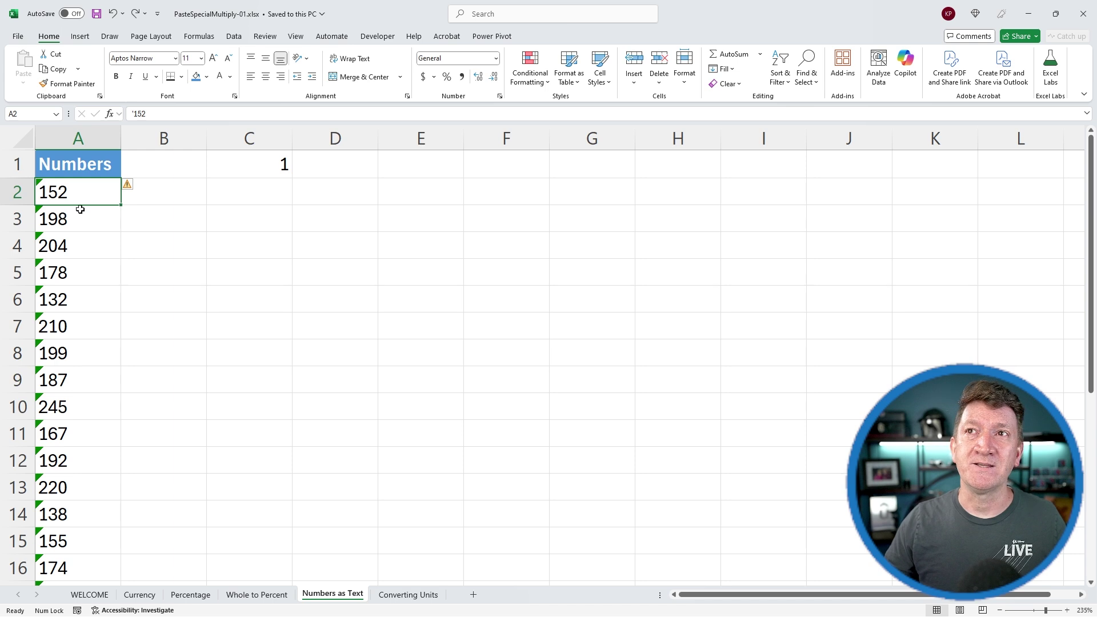
pyautogui.click(131, 189)
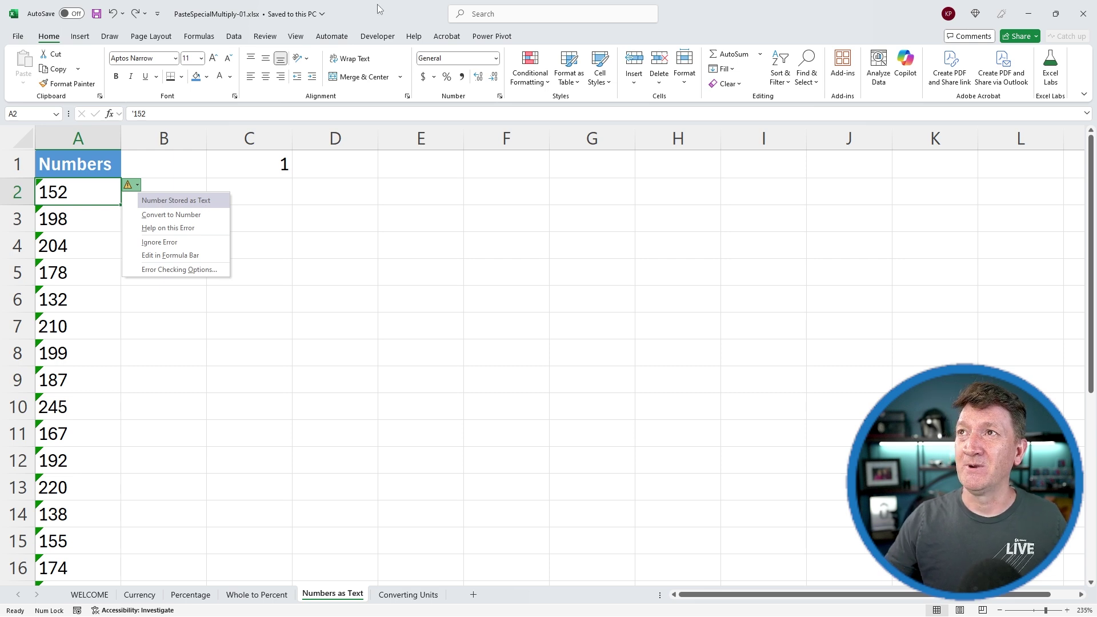
pyautogui.press('Escape')
# On the Numbers as Text sheet, convert A2:A26 to numbers by multiplying them by the 1 in C1 using Paste Special Multiply
pyautogui.click(223, 165)
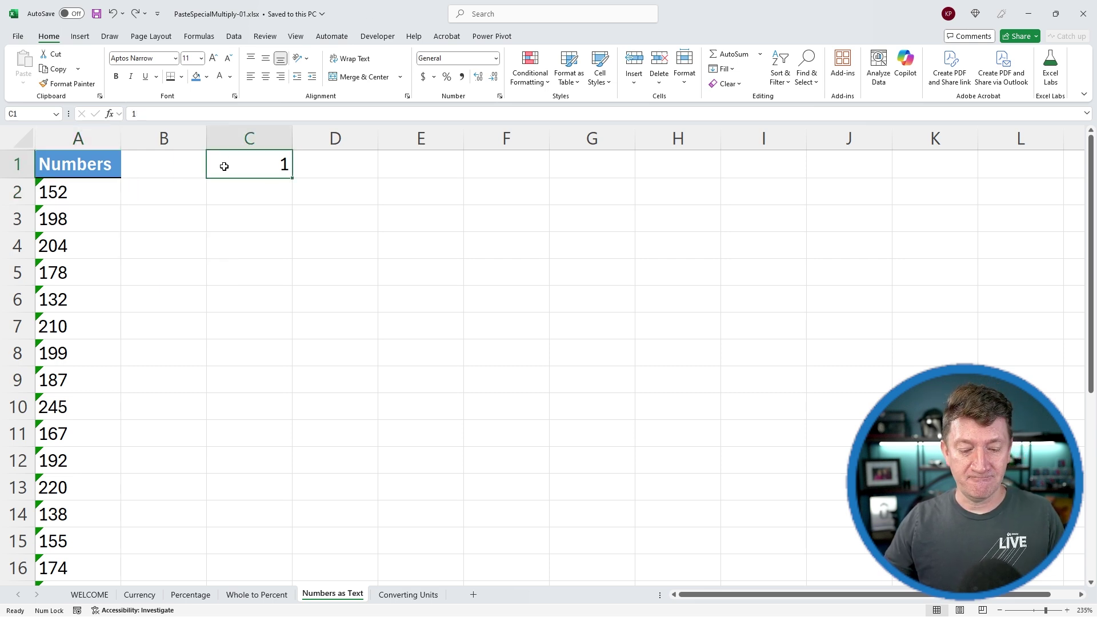
pyautogui.hotkey('ctrl', 'c')
pyautogui.click(82, 200)
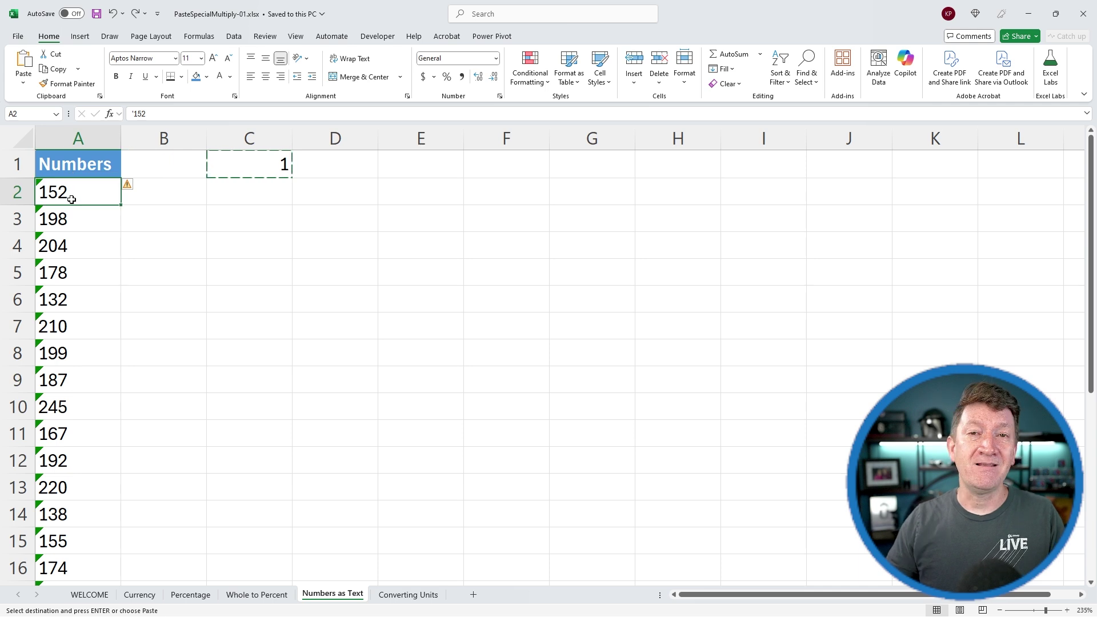
pyautogui.hotkey('ctrl', 'shift', 'Down')
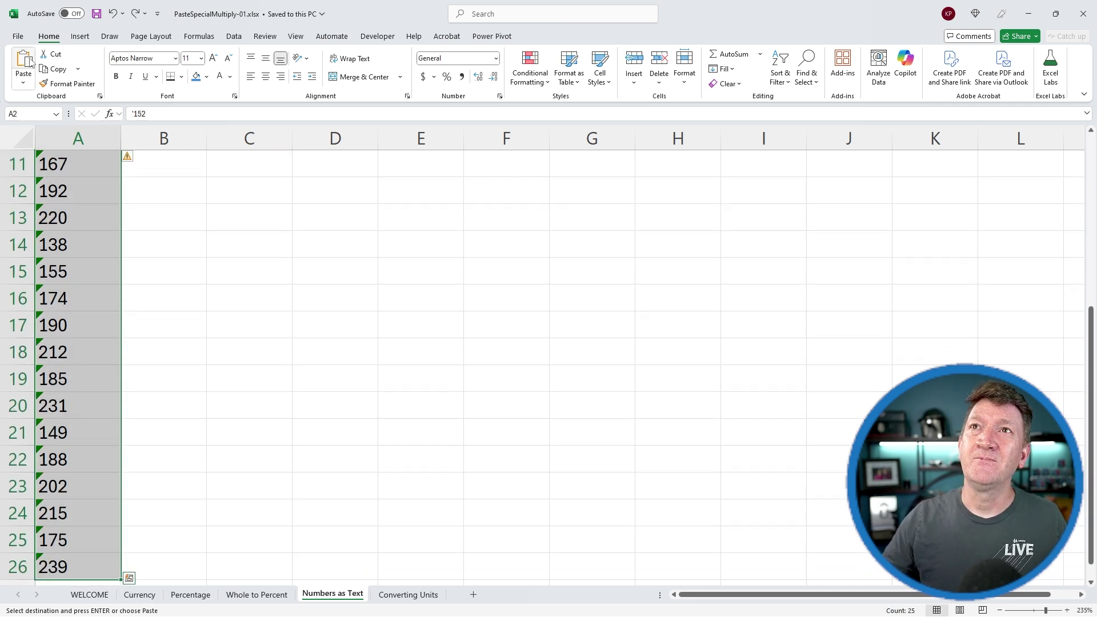
pyautogui.click(23, 84)
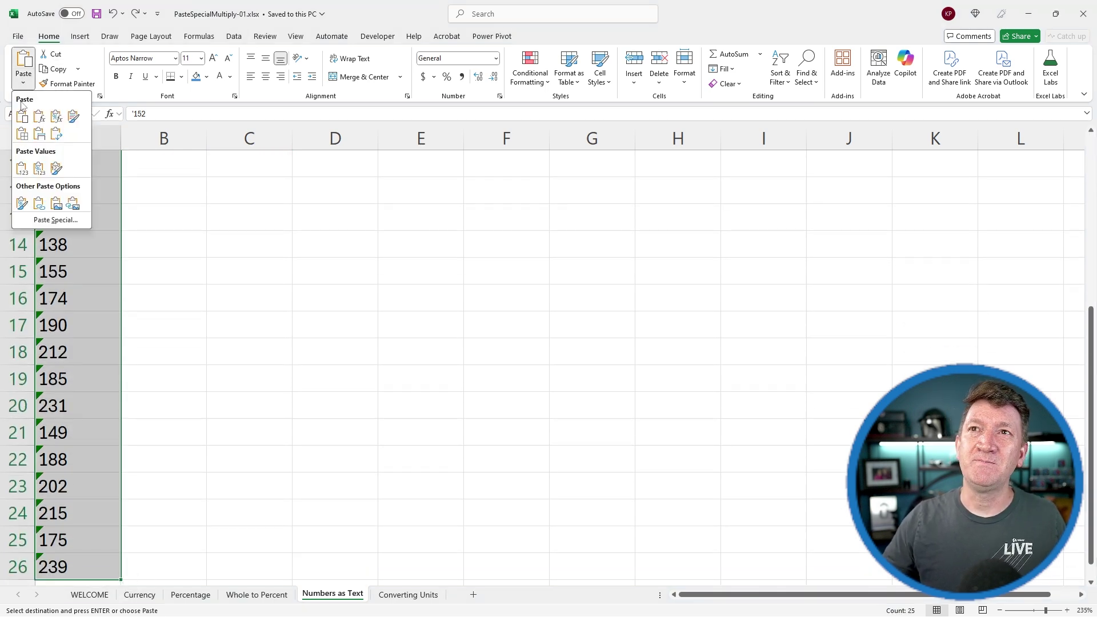
pyautogui.click(39, 219)
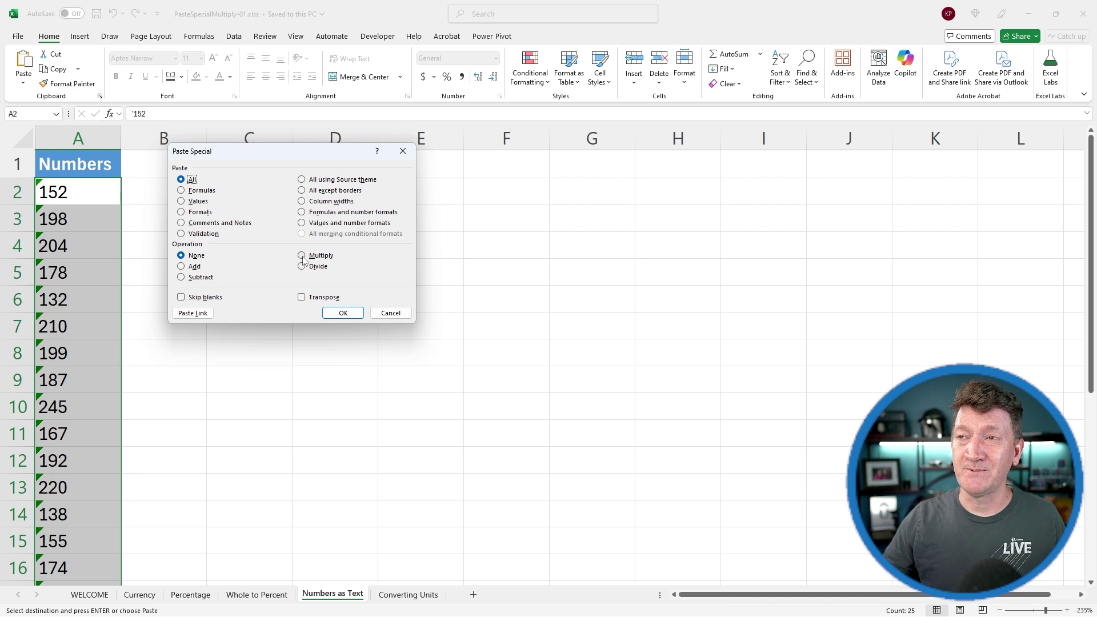
pyautogui.click(307, 255)
pyautogui.click(343, 314)
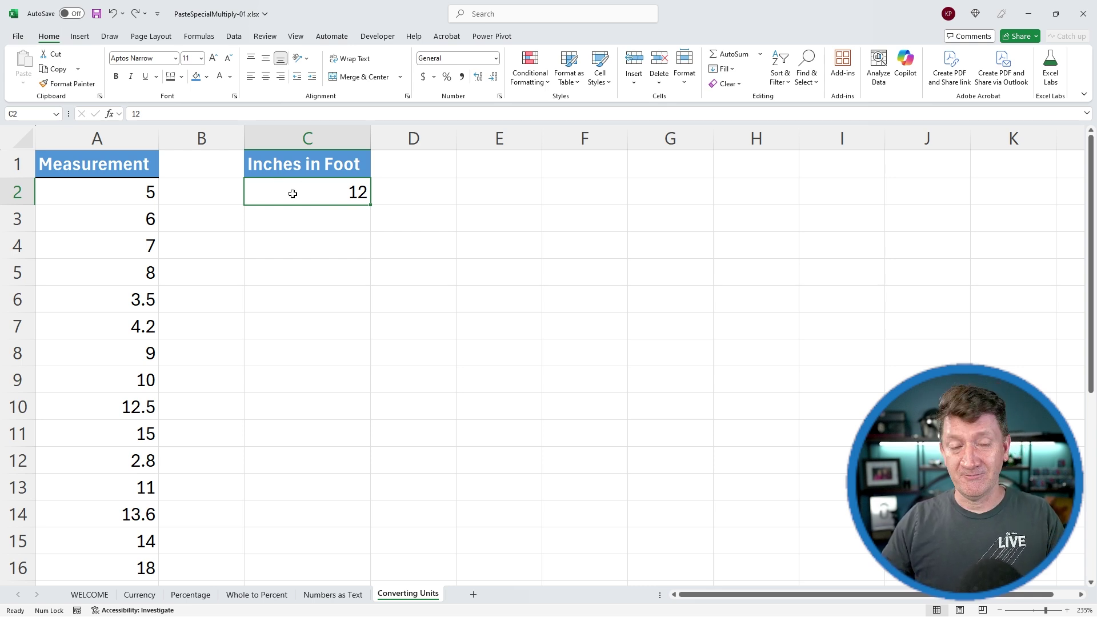
# On the Converting Units sheet, convert the measurements in A2:A26 from feet to inches by multiplying them by the 12 in C2 using Paste Special
pyautogui.hotkey('ctrl', 'c')
pyautogui.click(90, 193)
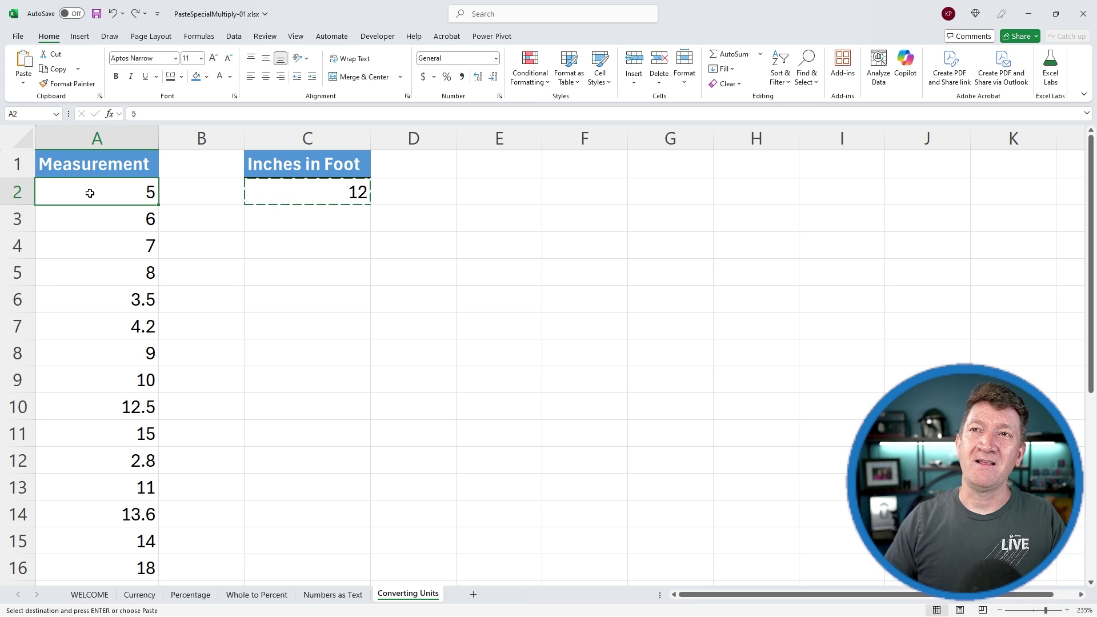
pyautogui.hotkey('ctrl', 'shift', 'Down')
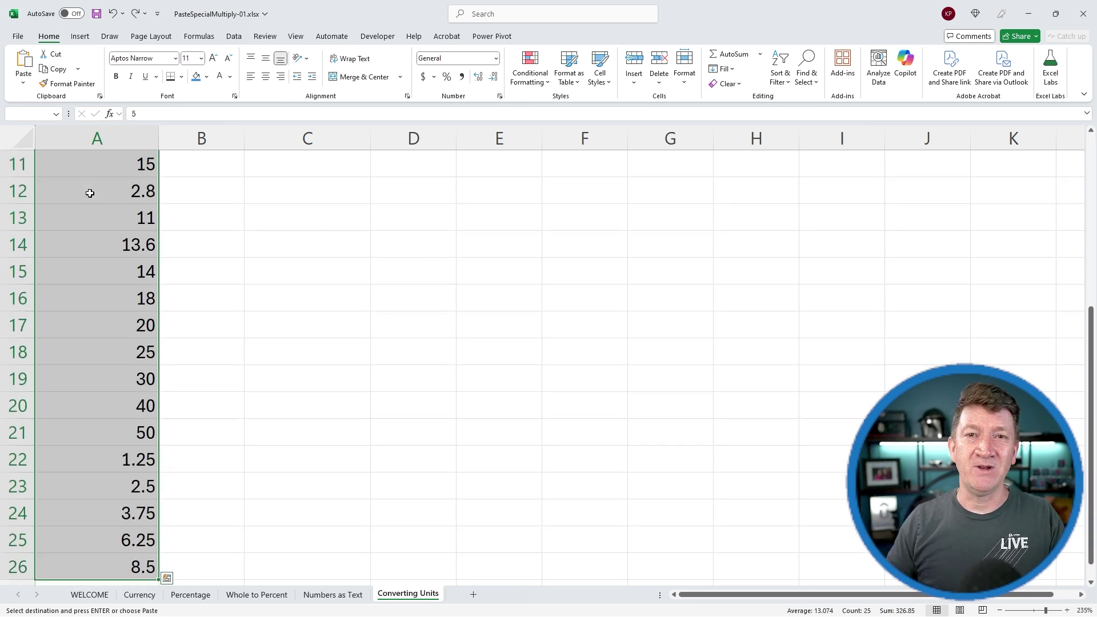
pyautogui.click(24, 83)
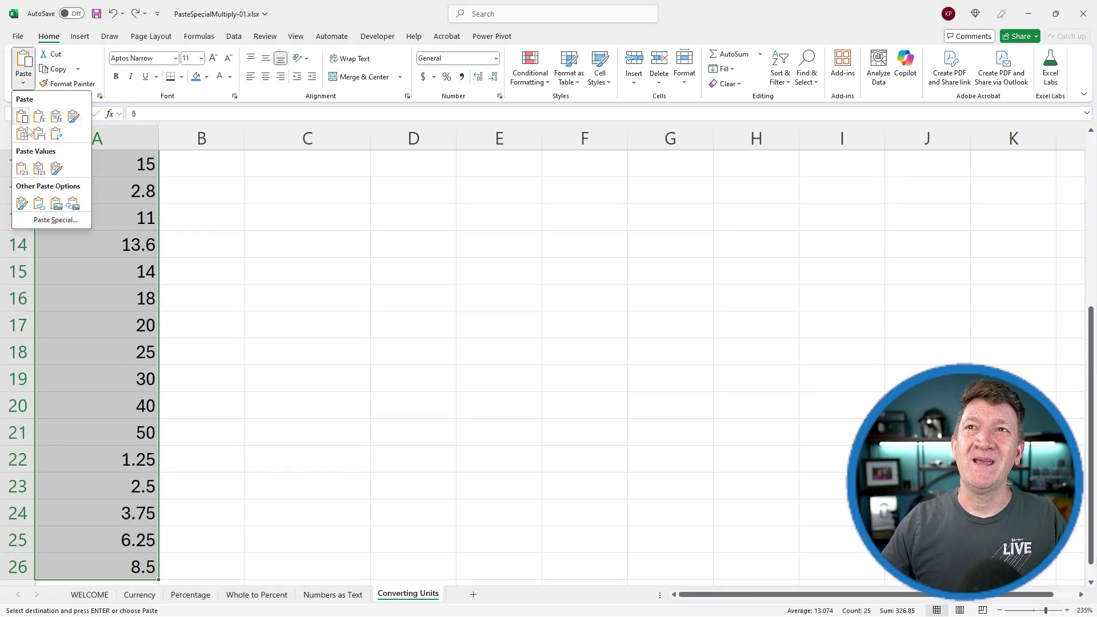
pyautogui.click(47, 224)
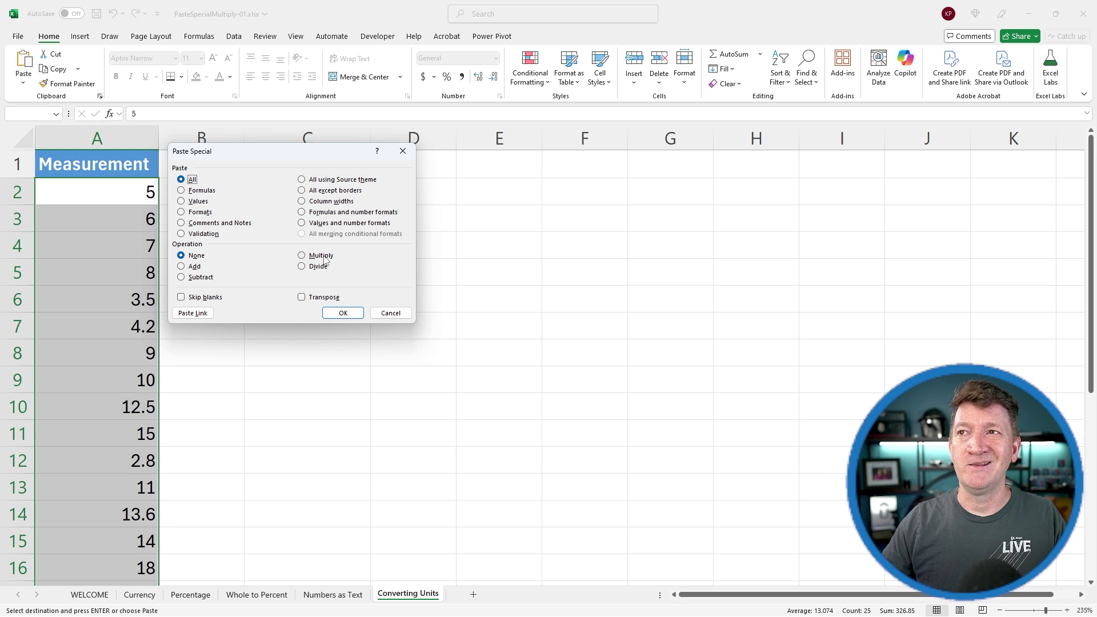
pyautogui.click(317, 256)
pyautogui.click(341, 313)
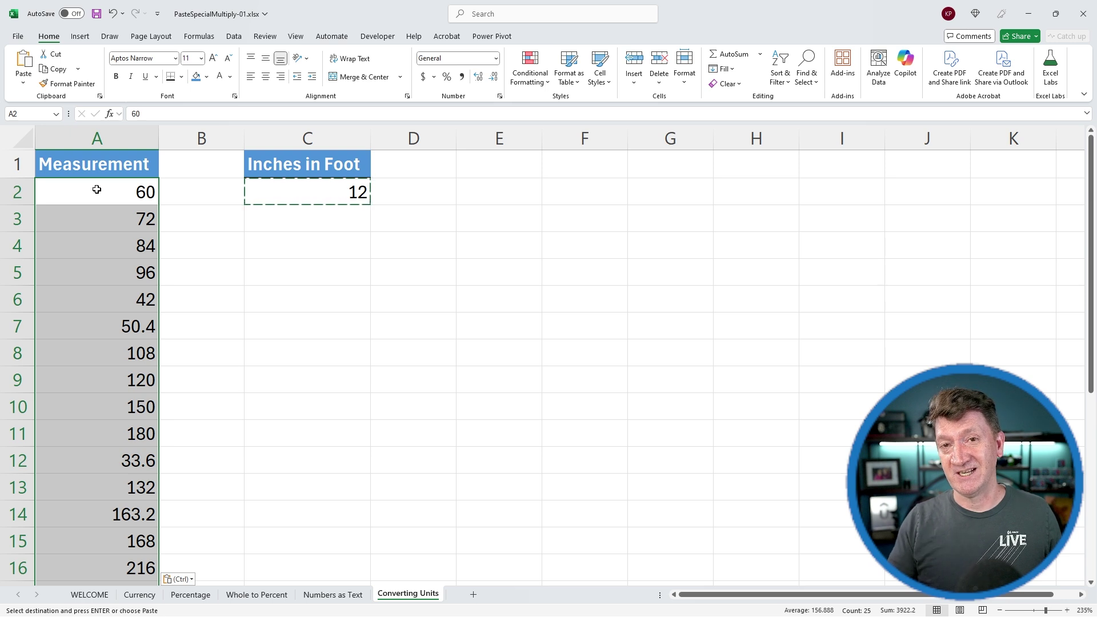
pyautogui.click(87, 225)
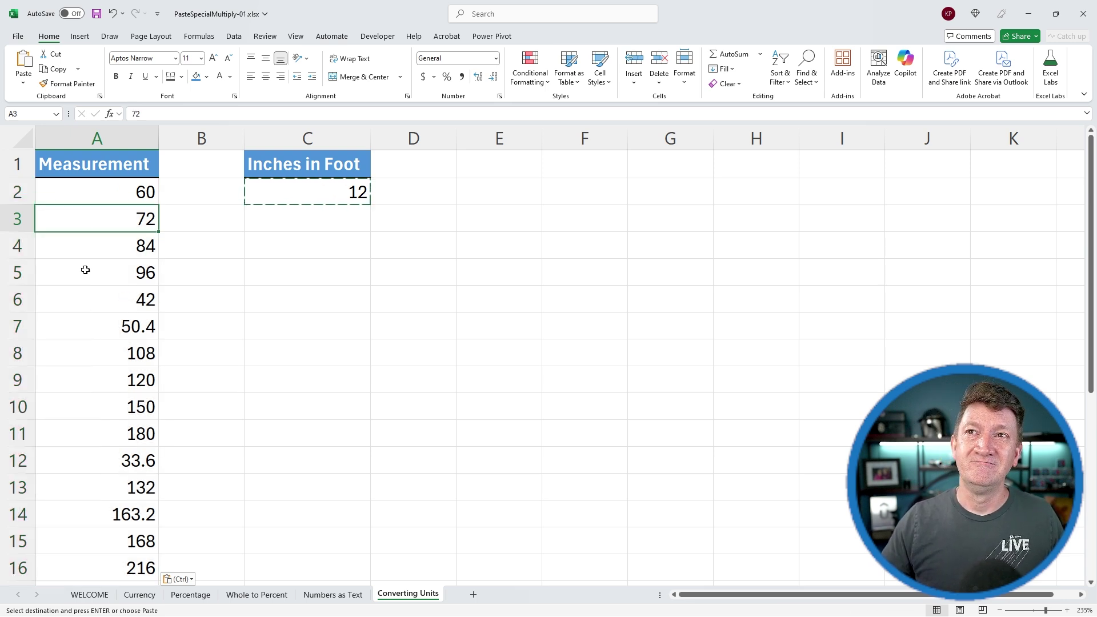